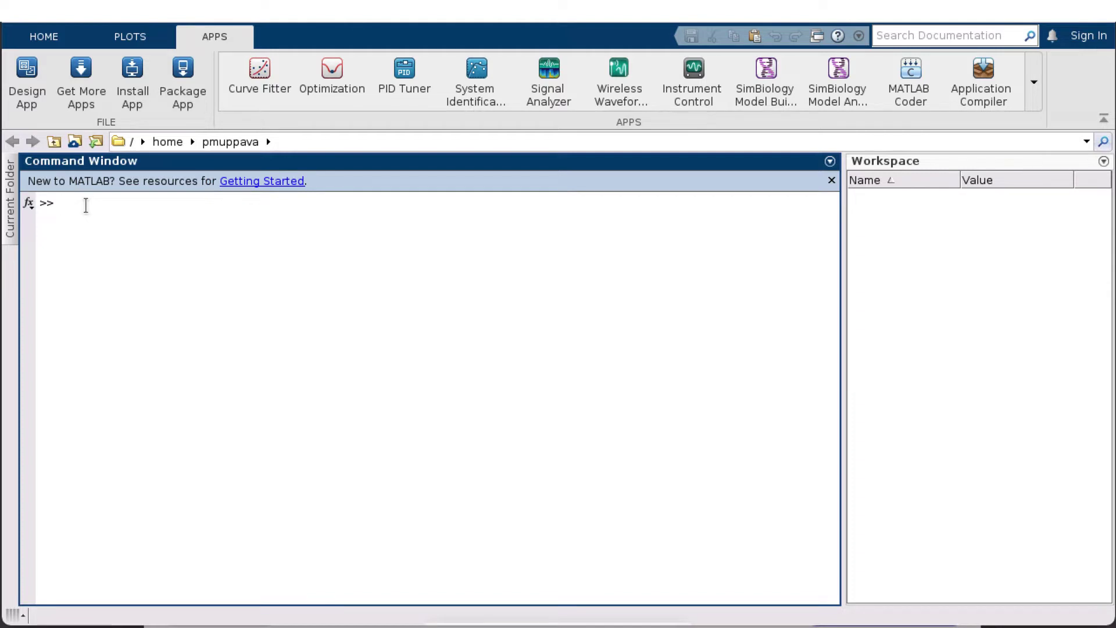
{"action": "type", "text": "load carsmall"}
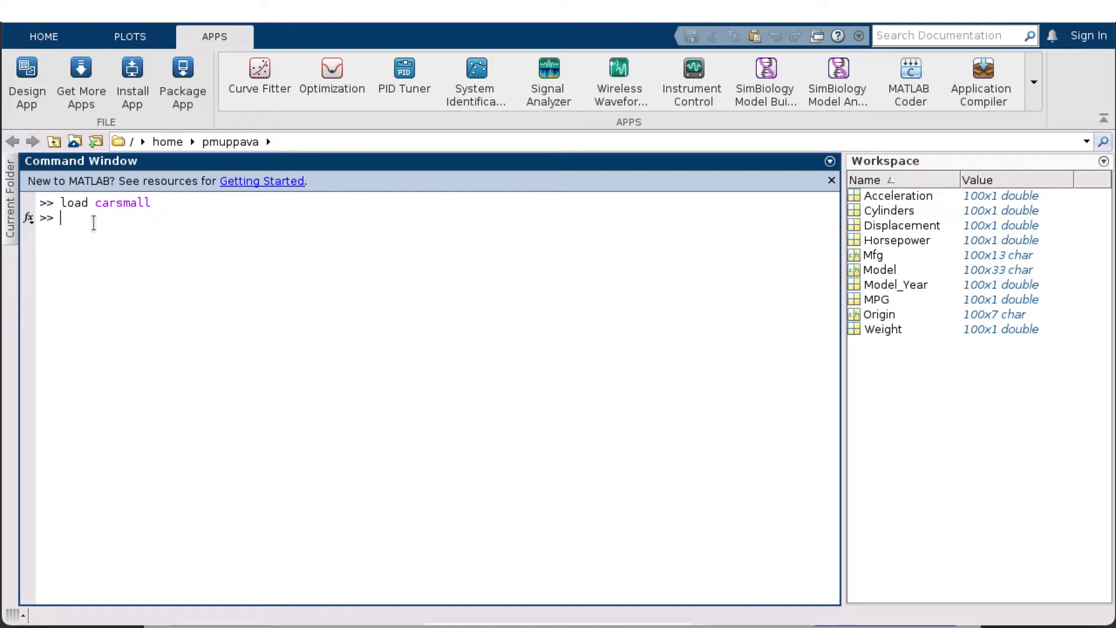
Step: Open Curve Fitter and choose carsmall Horsepower as X data and Acceleration as Y data
{"action": "left_click", "coordinate": [250, 85]}
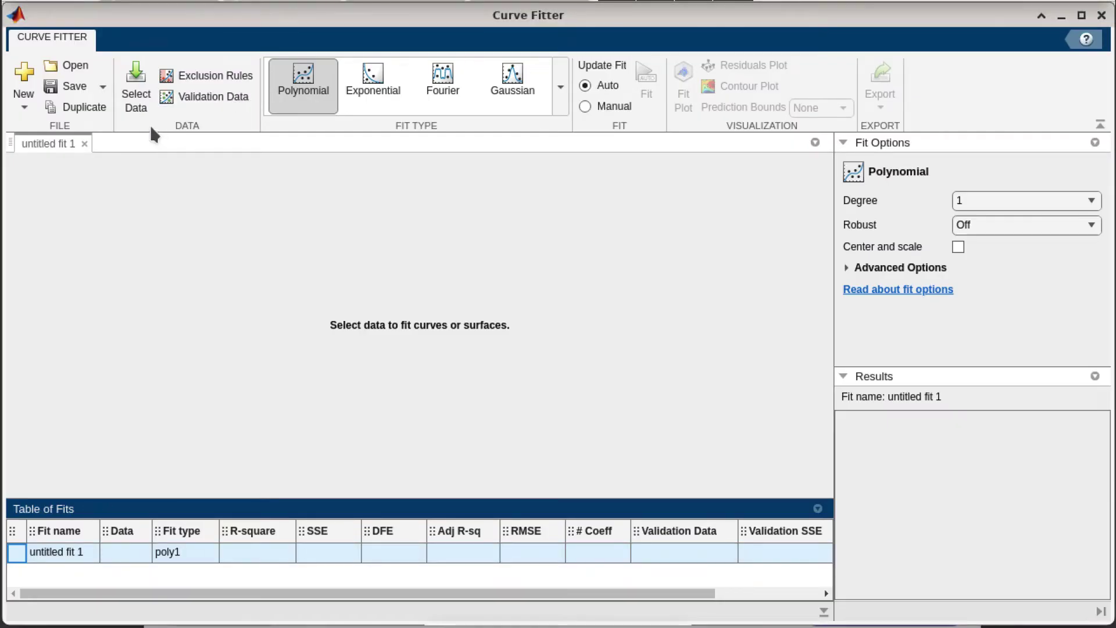
{"action": "left_click", "coordinate": [136, 87]}
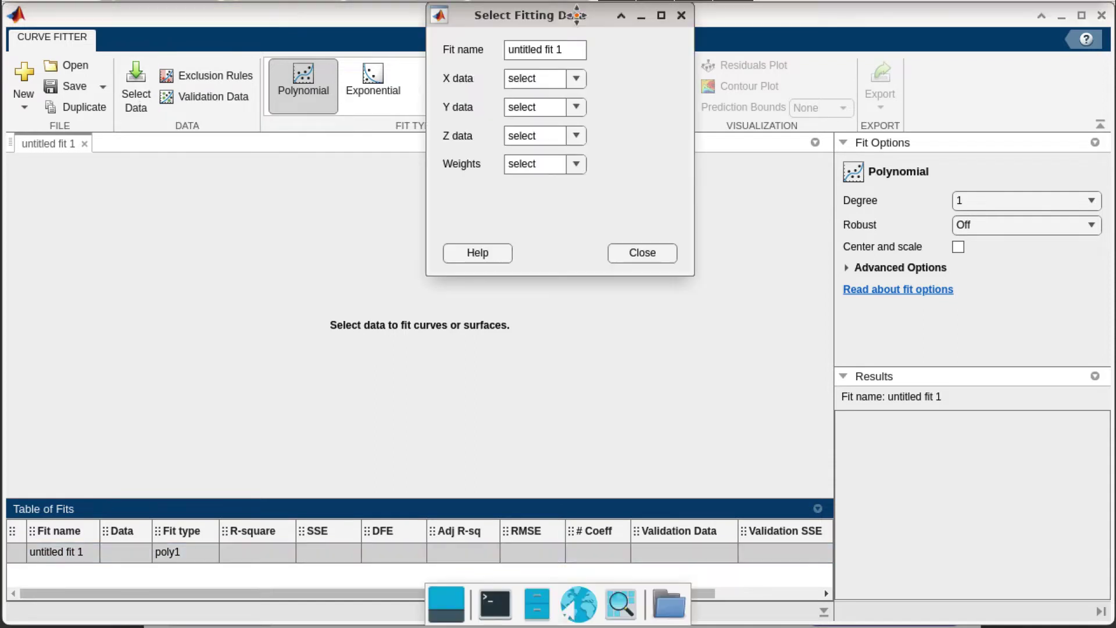
{"action": "left_click", "coordinate": [574, 78]}
{"action": "left_click", "coordinate": [566, 180]}
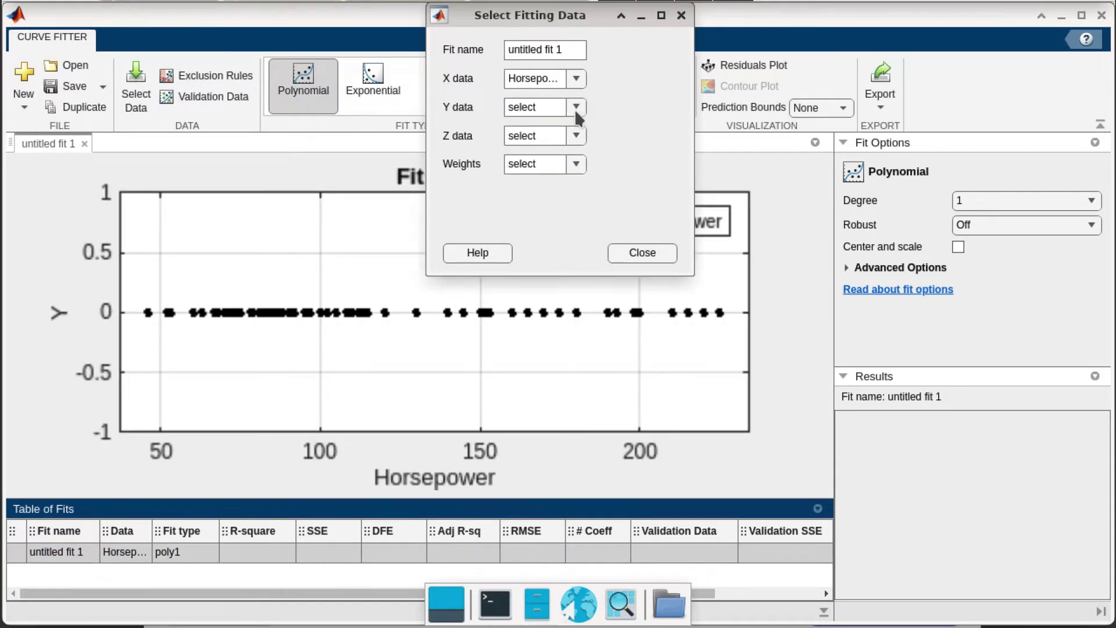
{"action": "left_click", "coordinate": [574, 108]}
{"action": "left_click", "coordinate": [567, 149]}
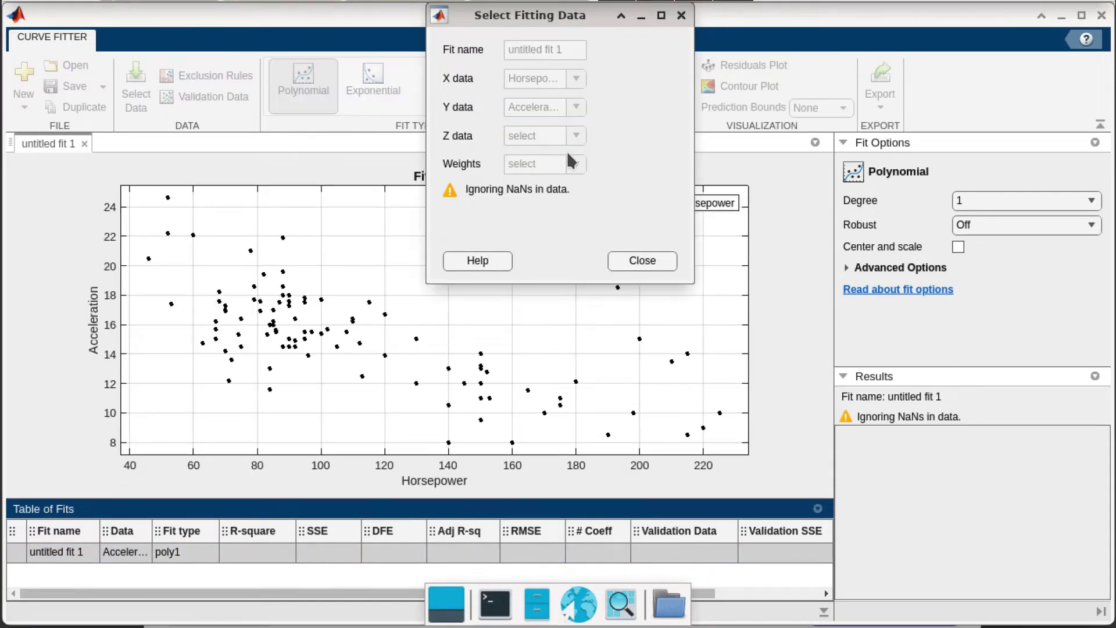
{"action": "left_click", "coordinate": [637, 262]}
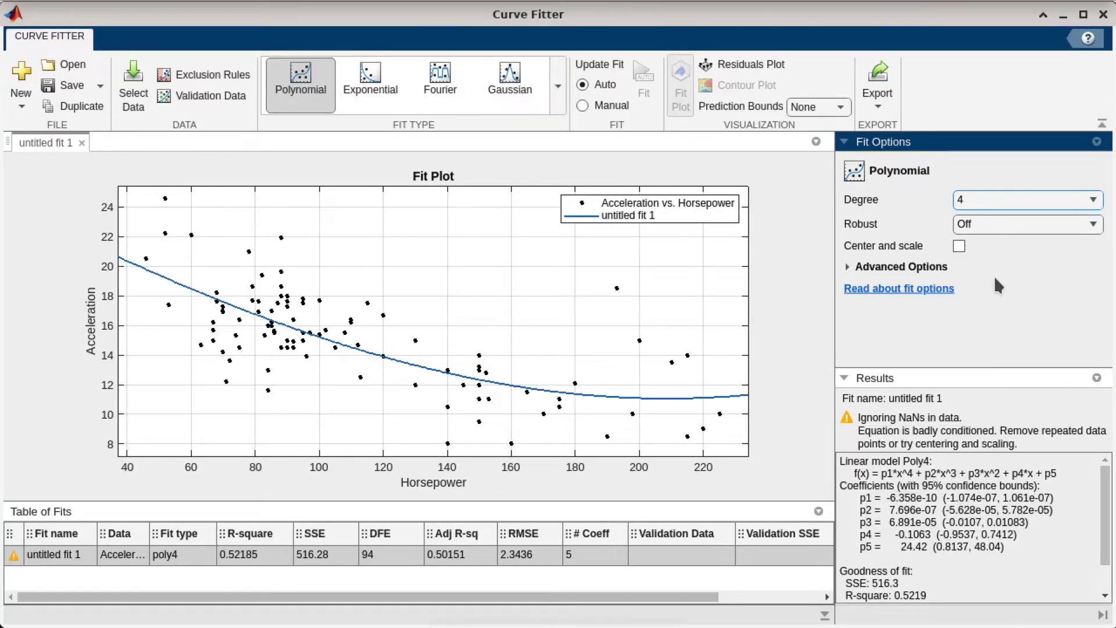
Step: Export the degree-4 fit to the MATLAB workspace as fittedmodel
{"action": "left_click", "coordinate": [886, 103]}
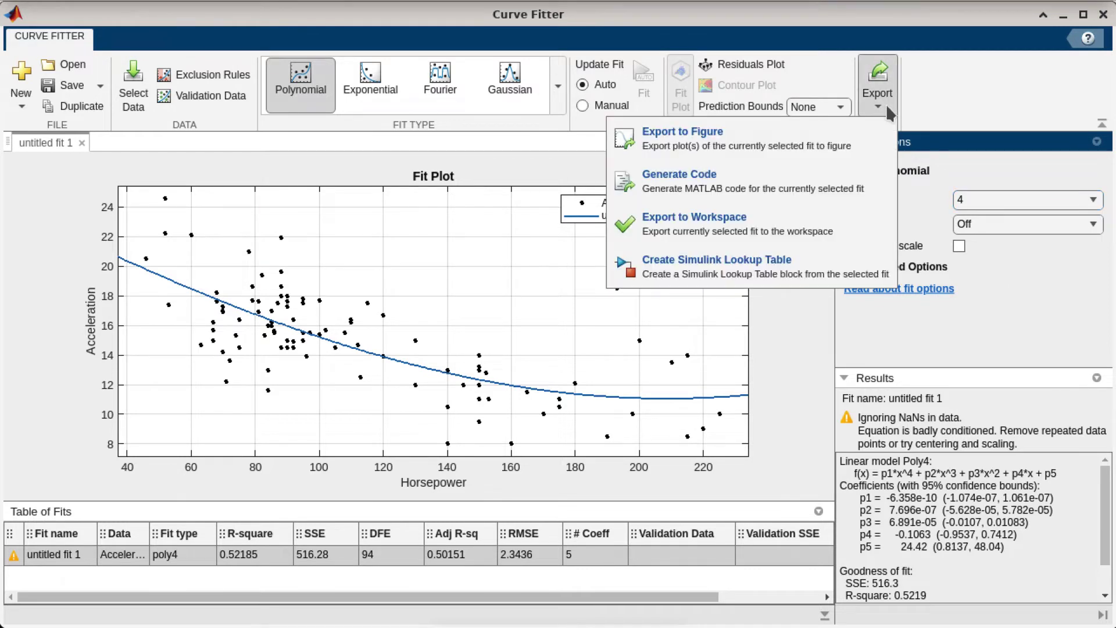
{"action": "left_click", "coordinate": [764, 219]}
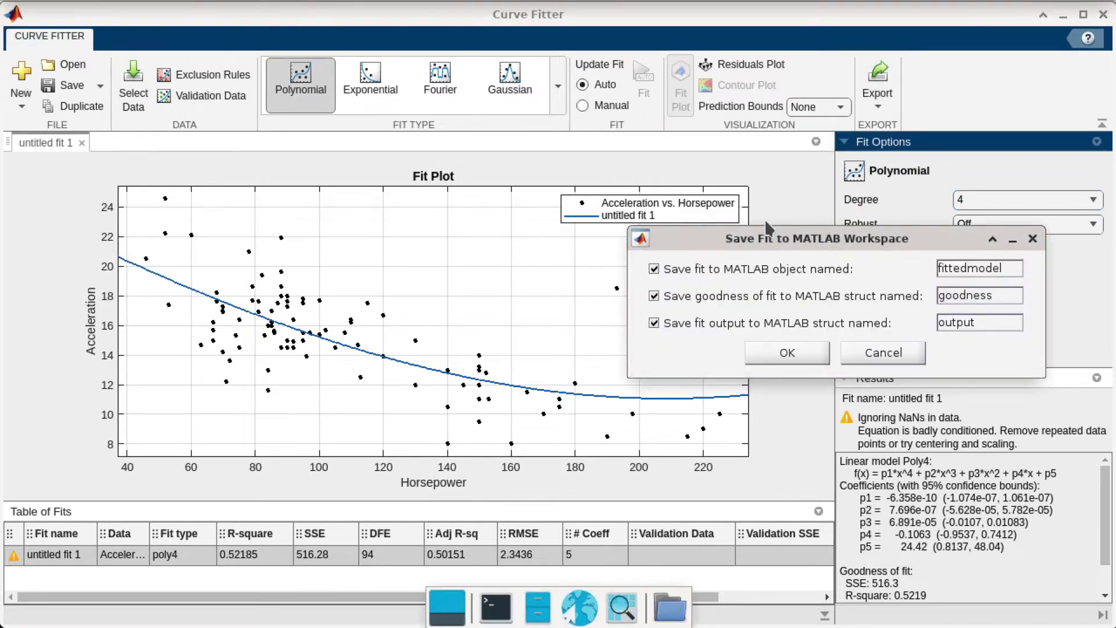
{"action": "left_click", "coordinate": [787, 352]}
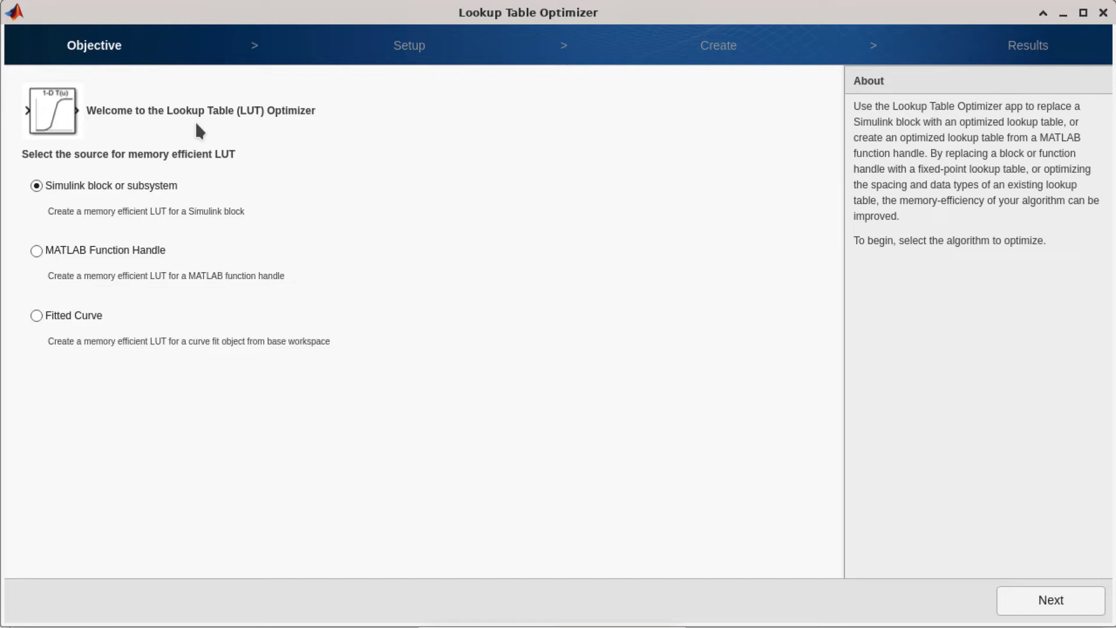
Step: Choose Fitted Curve as the lookup table source and continue to setup
{"action": "left_click", "coordinate": [37, 316]}
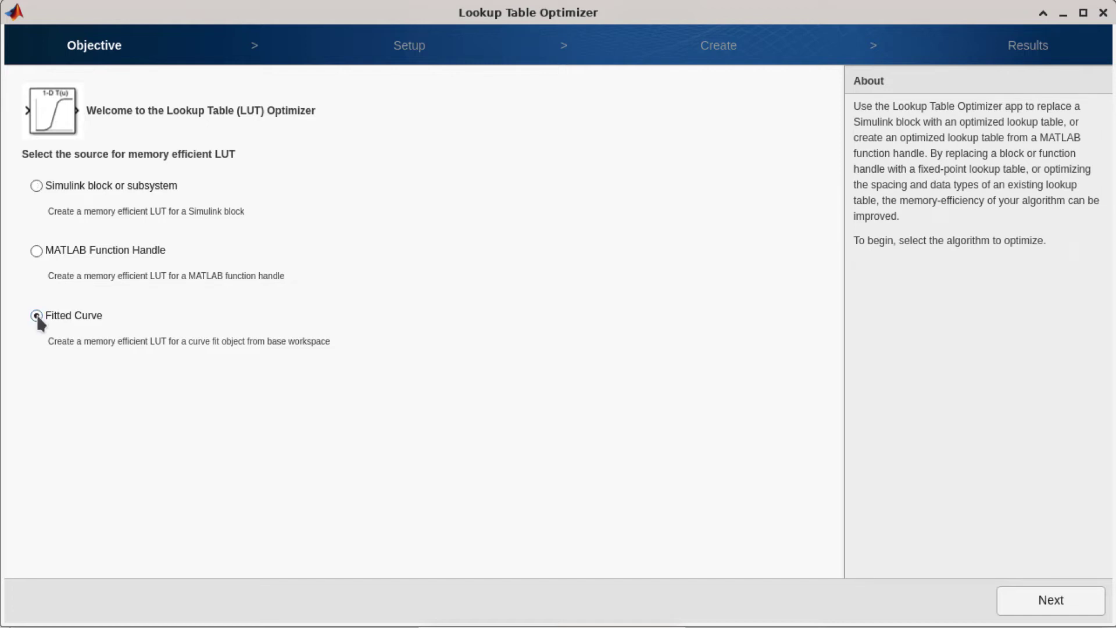
{"action": "left_click", "coordinate": [1028, 610]}
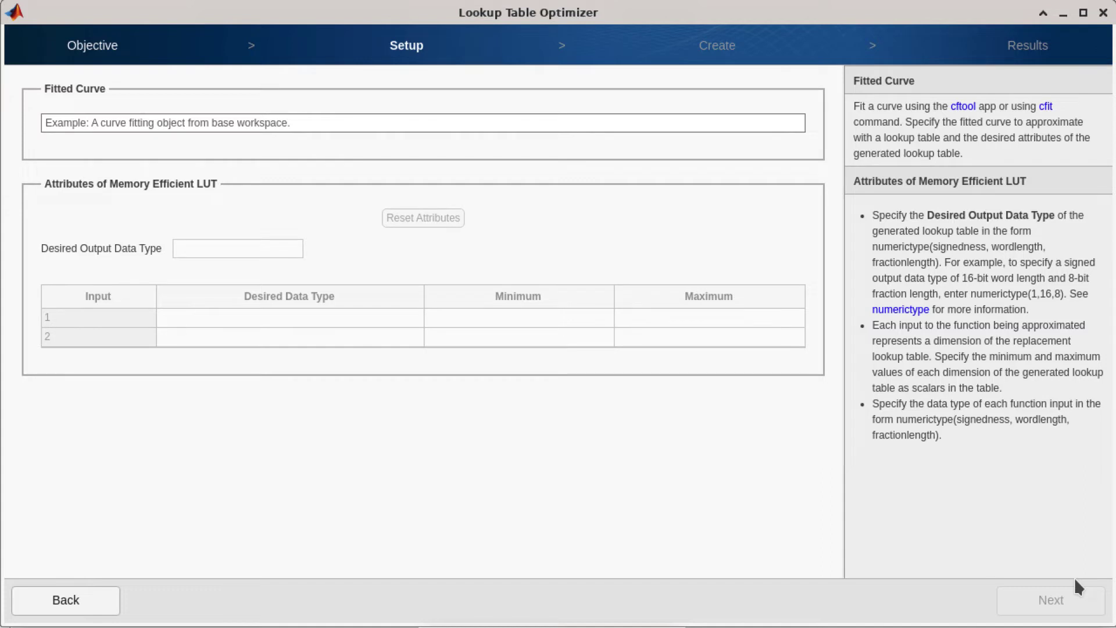
Step: Load fittedmodel as the curve to approximate, with input minimum 0 and maximum 255
{"action": "left_click", "coordinate": [342, 122]}
{"action": "type", "text": "fittedmodel"}
{"action": "key", "text": "Return"}
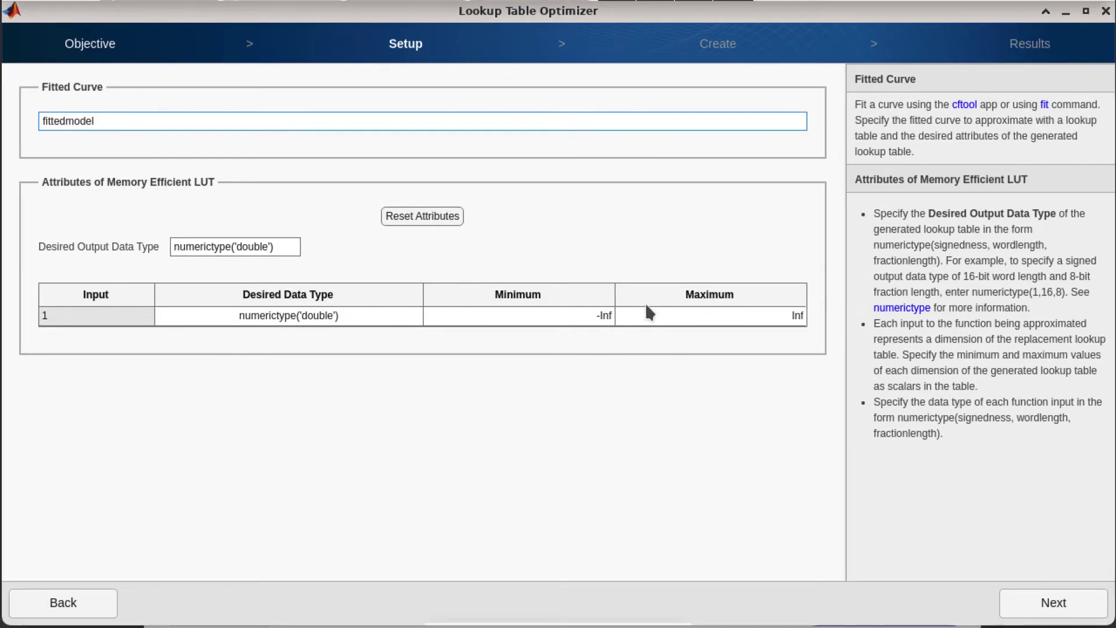
{"action": "double_click", "coordinate": [580, 311]}
{"action": "type", "text": "0"}
{"action": "double_click", "coordinate": [770, 317]}
{"action": "type", "text": "255"}
Step: Set output type numerictype(0,32,27) and input type numerictype(0,32,24), then continue
{"action": "left_click", "coordinate": [277, 247]}
{"action": "key", "text": "shift+Left"}
{"action": "key", "text": "shift+Left"}
{"action": "key", "text": "shift+Left"}
{"action": "key", "text": "BackSpace"}
{"action": "type", "text": "0,32),27"}
{"action": "double_click", "coordinate": [395, 311]}
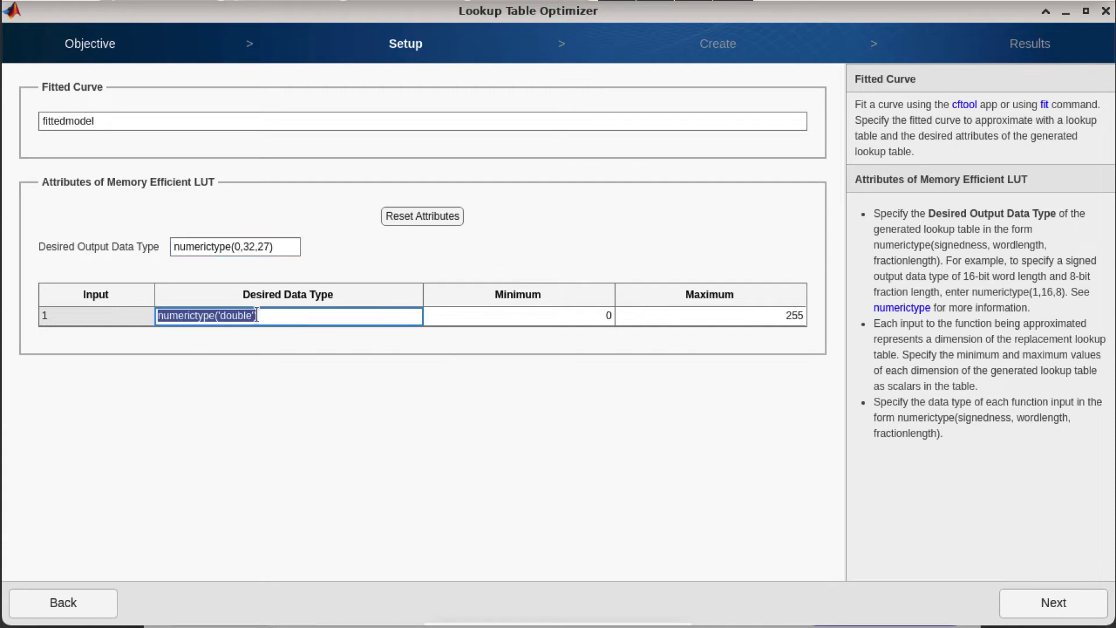
{"action": "left_click", "coordinate": [248, 315]}
{"action": "left_click_drag", "start_coordinate": [246, 315], "coordinate": [219, 314]}
{"action": "key", "text": "BackSpace"}
{"action": "type", "text": "0,32,24"}
{"action": "left_click", "coordinate": [1042, 602]}
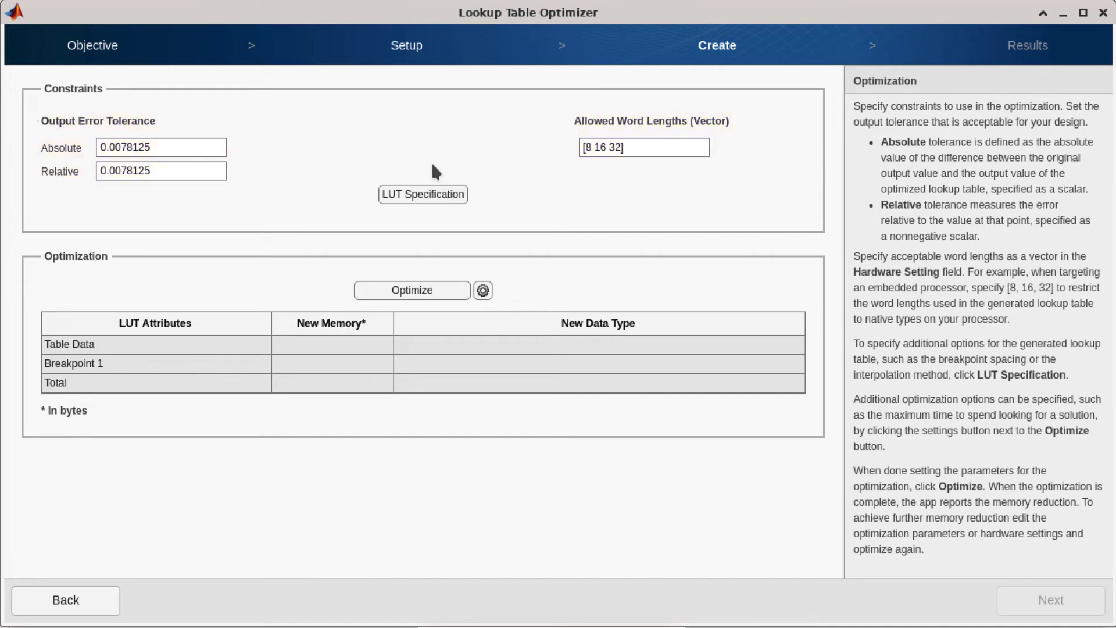
Step: Review the LUT Specification settings and accept the defaults
{"action": "left_click", "coordinate": [460, 194]}
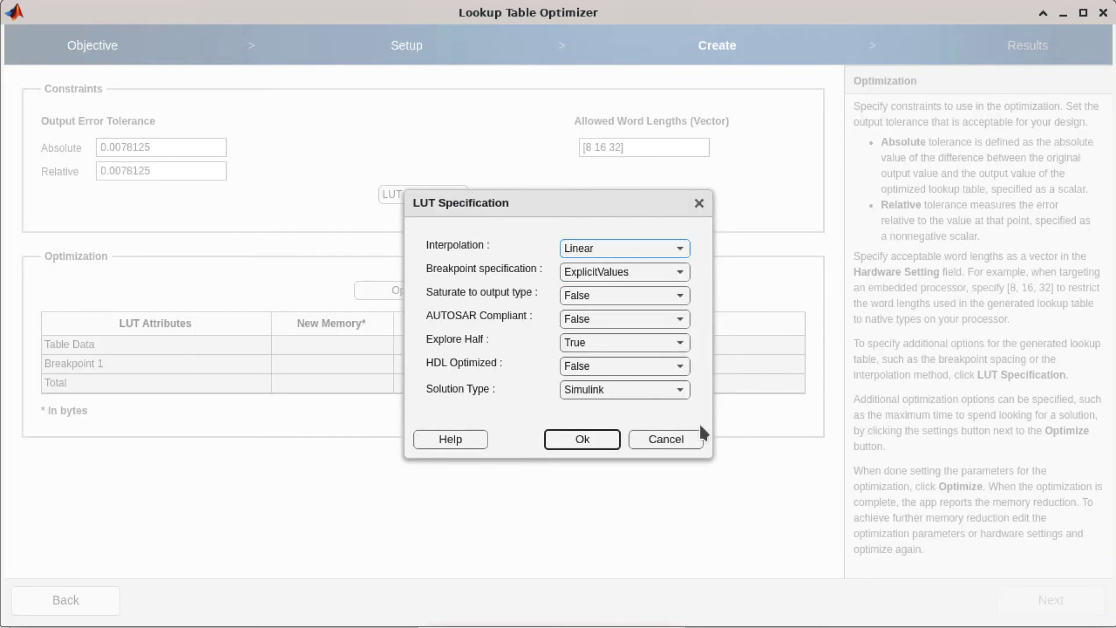
{"action": "left_click", "coordinate": [603, 436]}
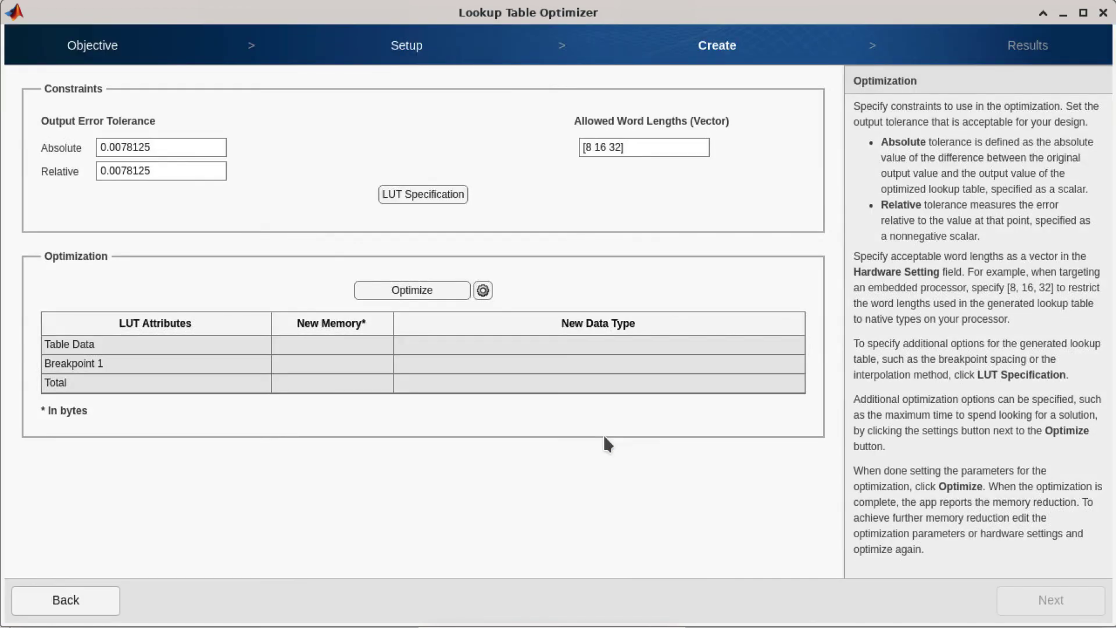
Step: Run Optimize to produce the 15-byte lookup table with 8-bit data and 16-bit breakpoints
{"action": "left_click", "coordinate": [413, 291]}
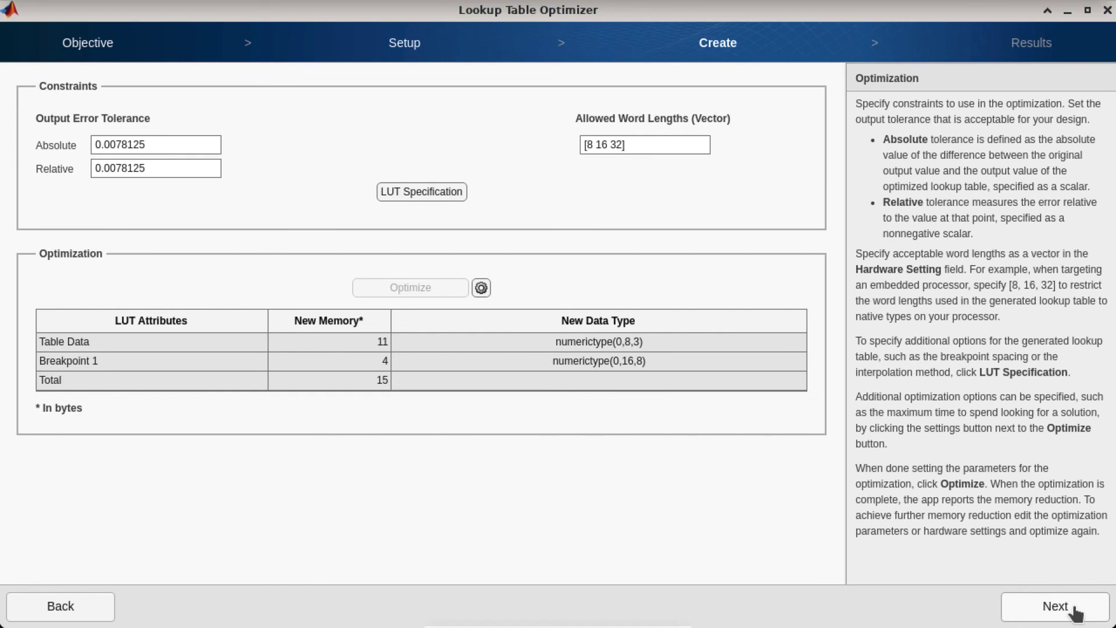
Step: View the original-versus-optimized comparison plot and generate the optimized LUT Simulink model
{"action": "left_click", "coordinate": [1058, 606]}
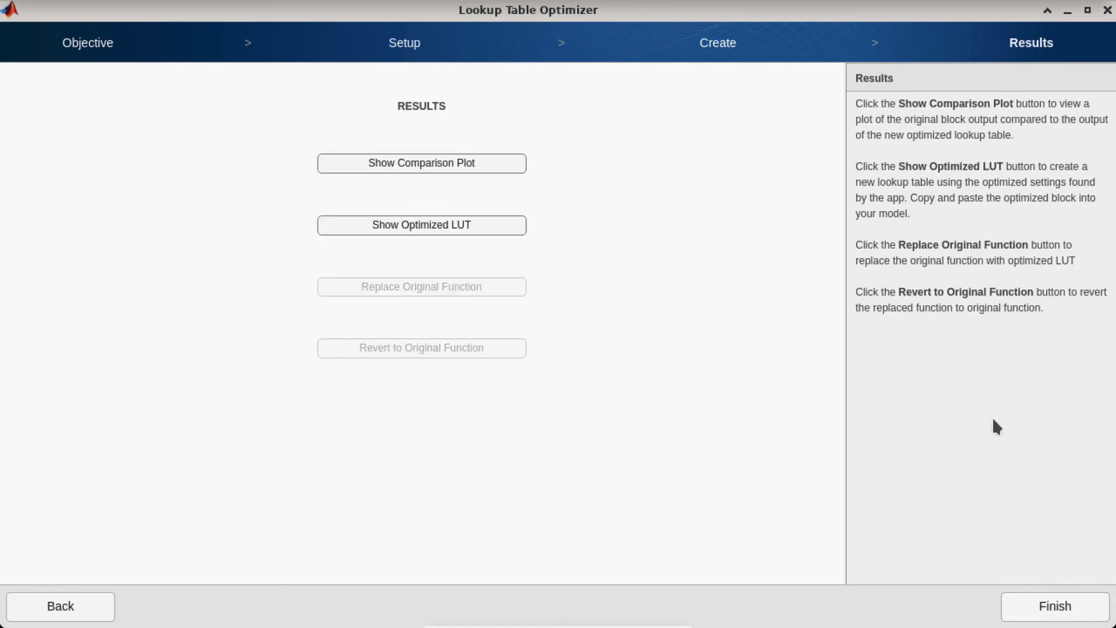
{"action": "left_click", "coordinate": [485, 172]}
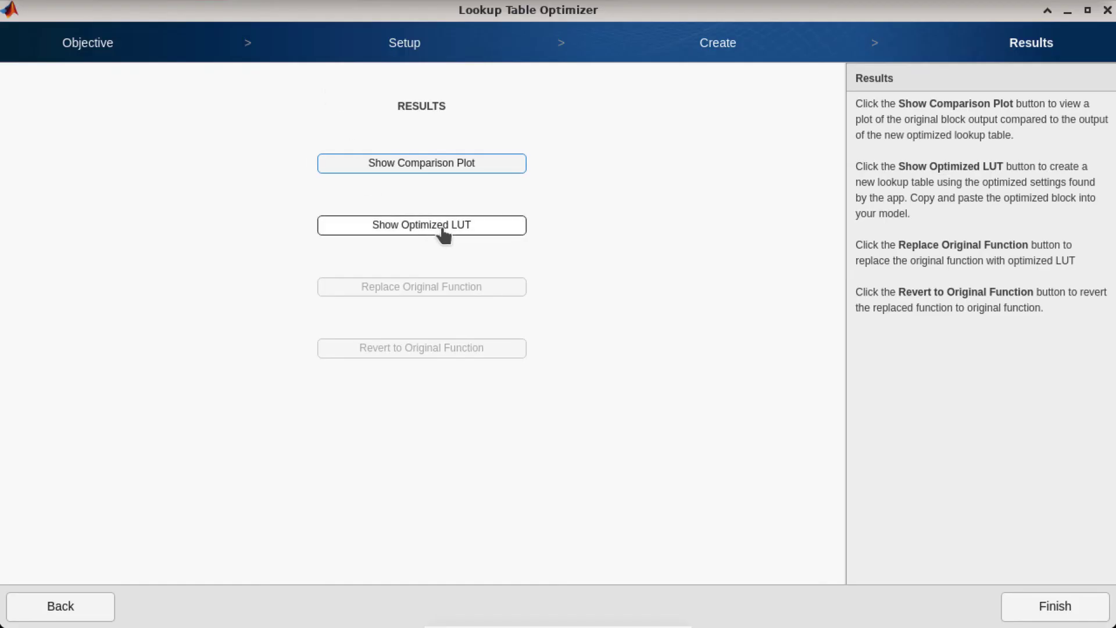
{"action": "left_click", "coordinate": [441, 227]}
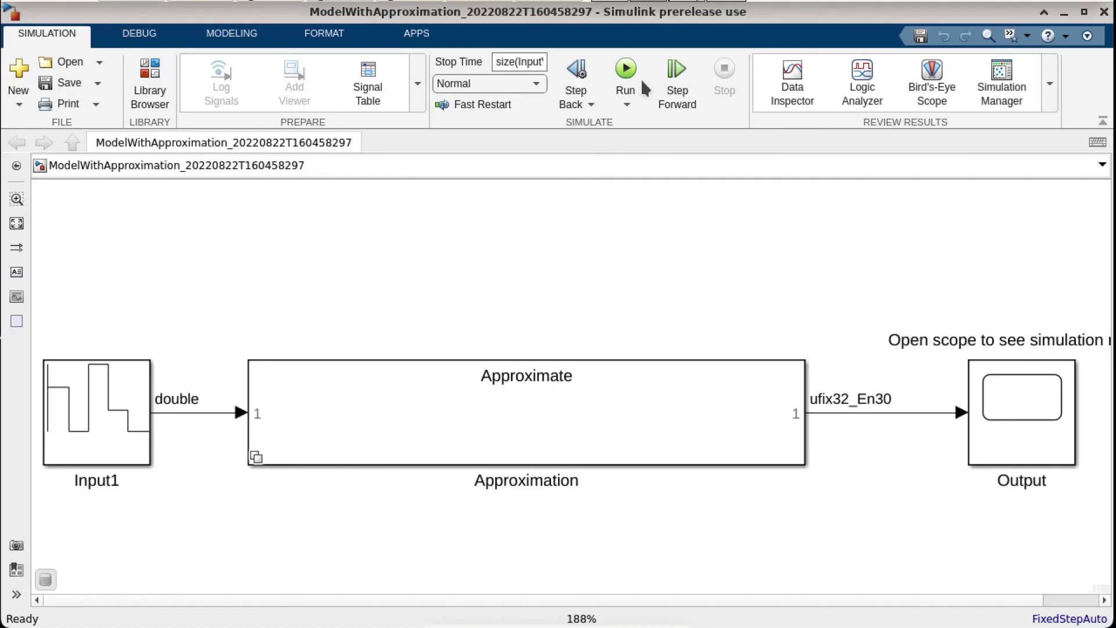
Step: Select the Approximation subsystem block in the generated Simulink model
{"action": "left_click", "coordinate": [582, 403]}
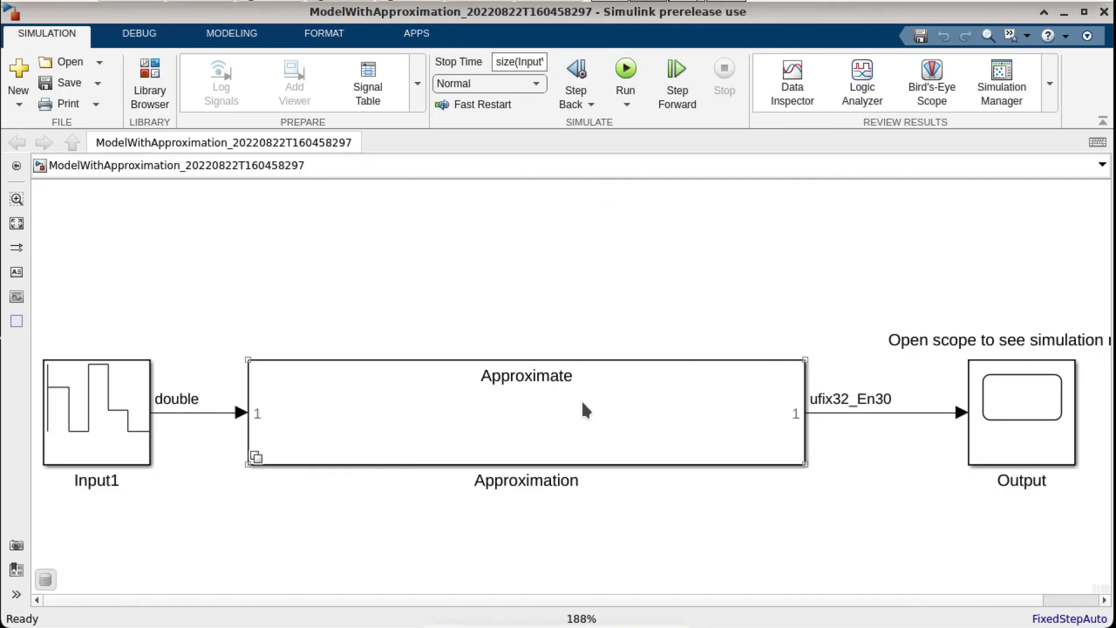